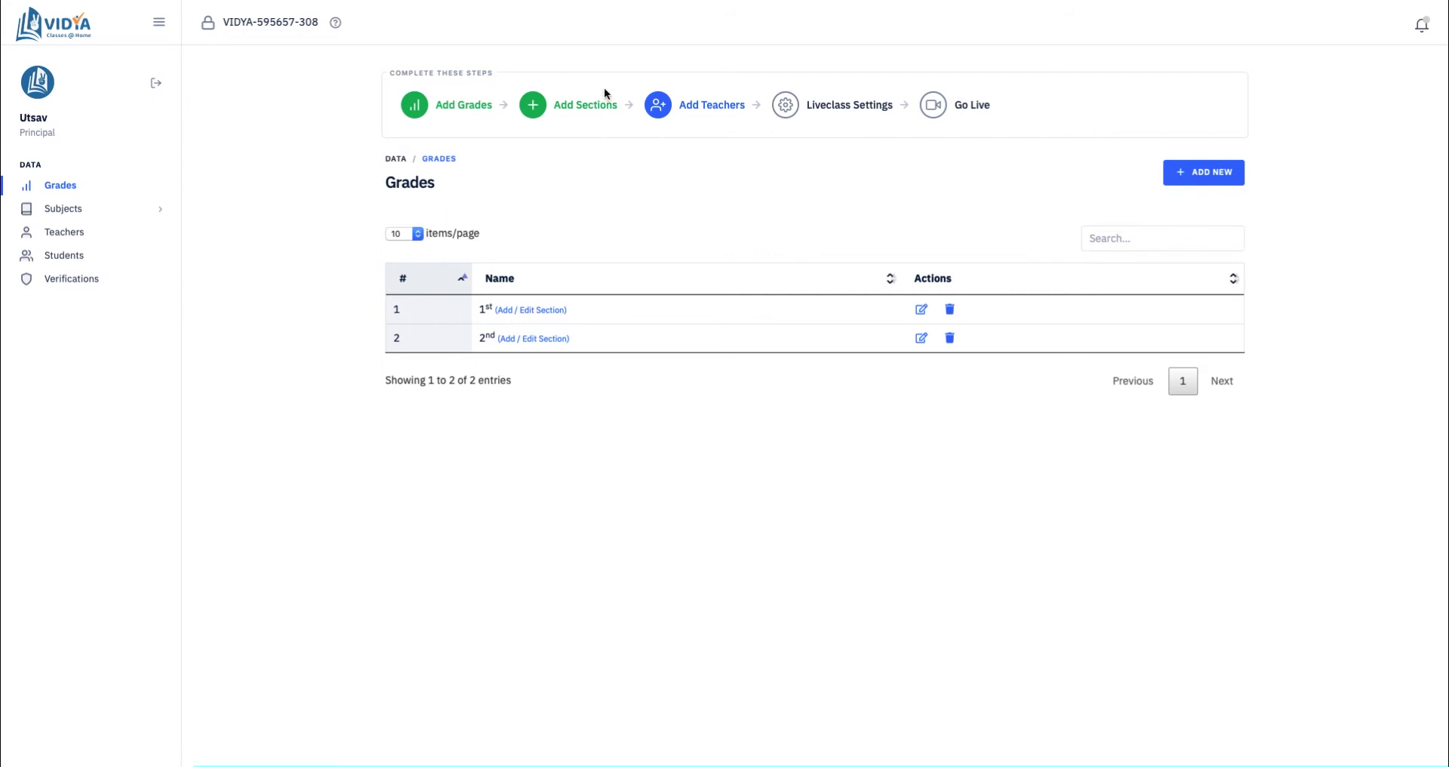
# Step: Open the Add New Teacher form and enter the teacher's name and mobile number
pyautogui.click(738, 111)
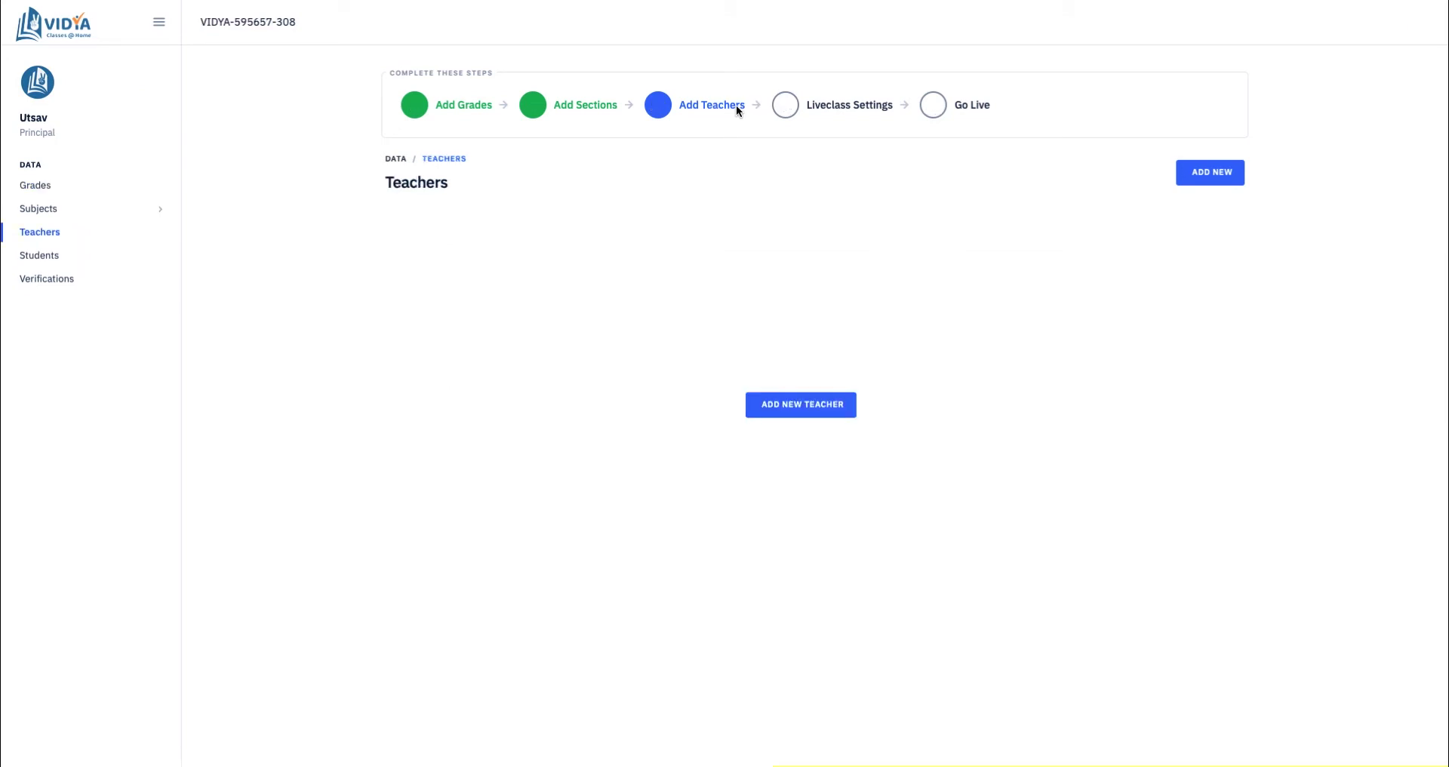
pyautogui.click(809, 408)
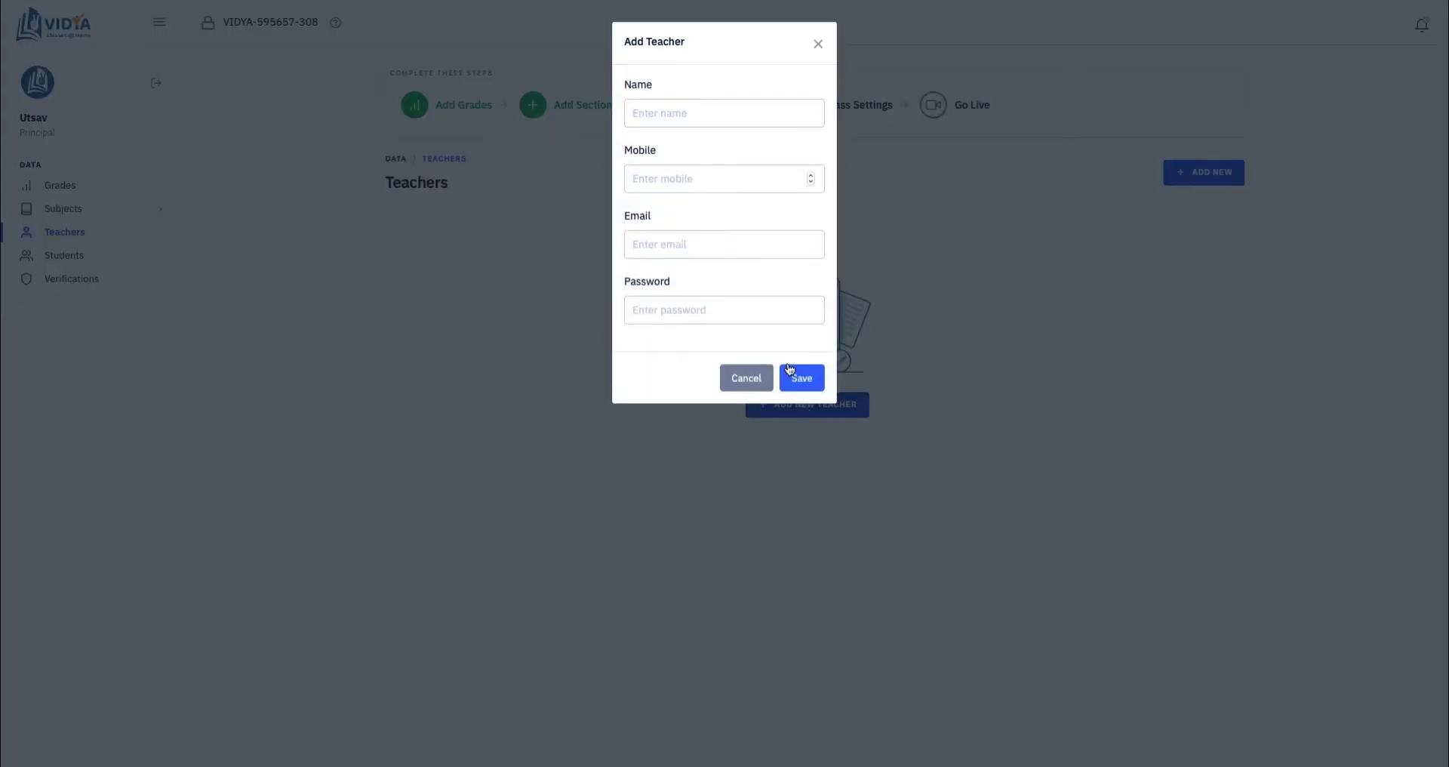
pyautogui.click(765, 118)
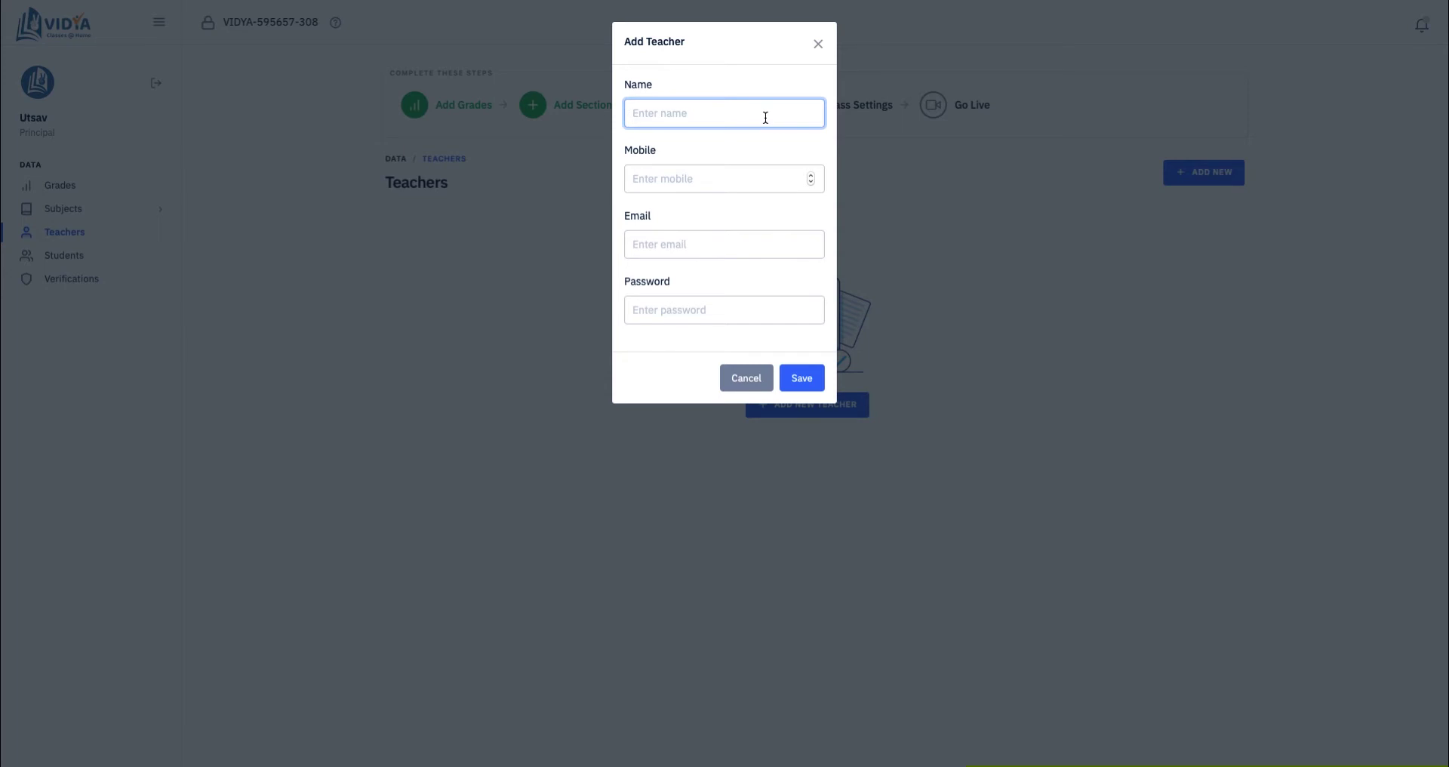
pyautogui.write('Adarsh')
pyautogui.press('Tab')
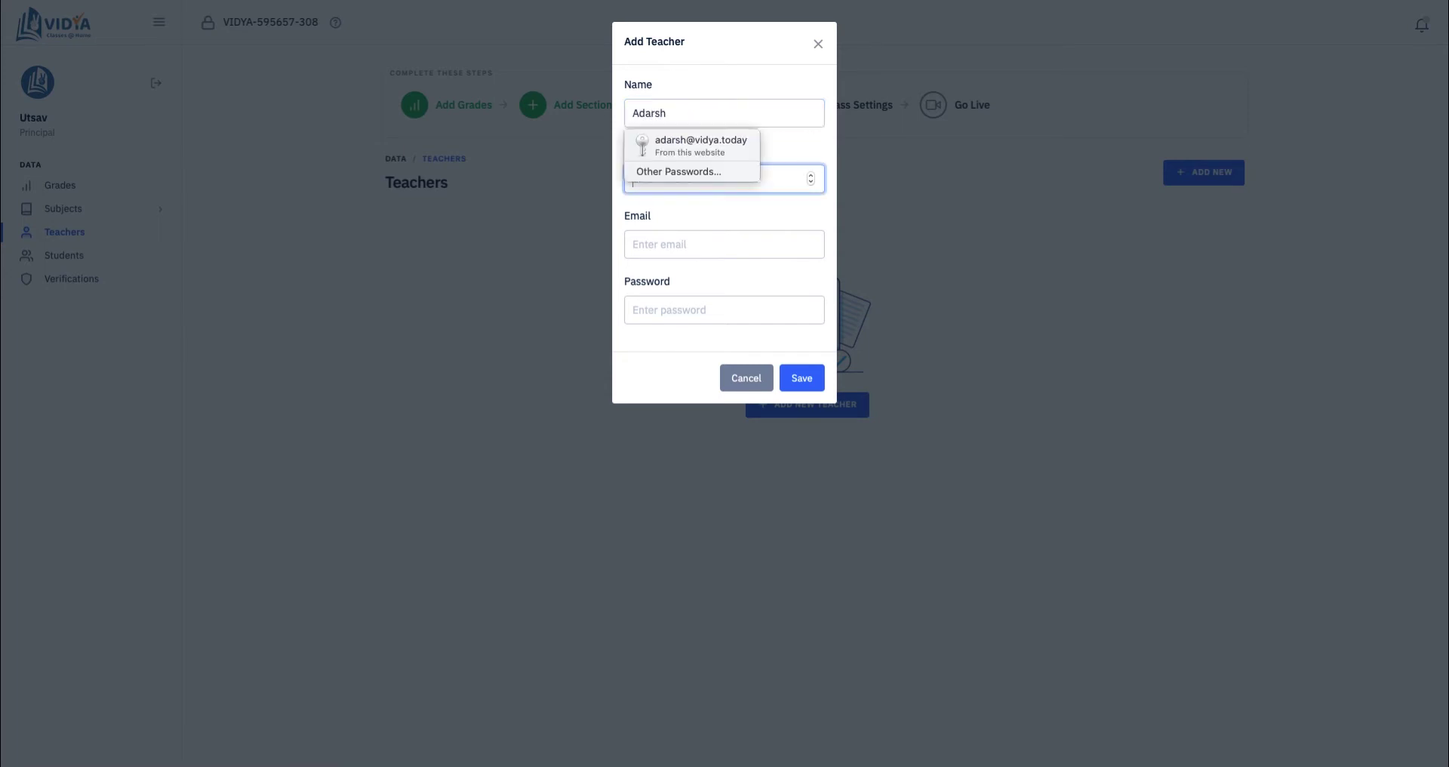
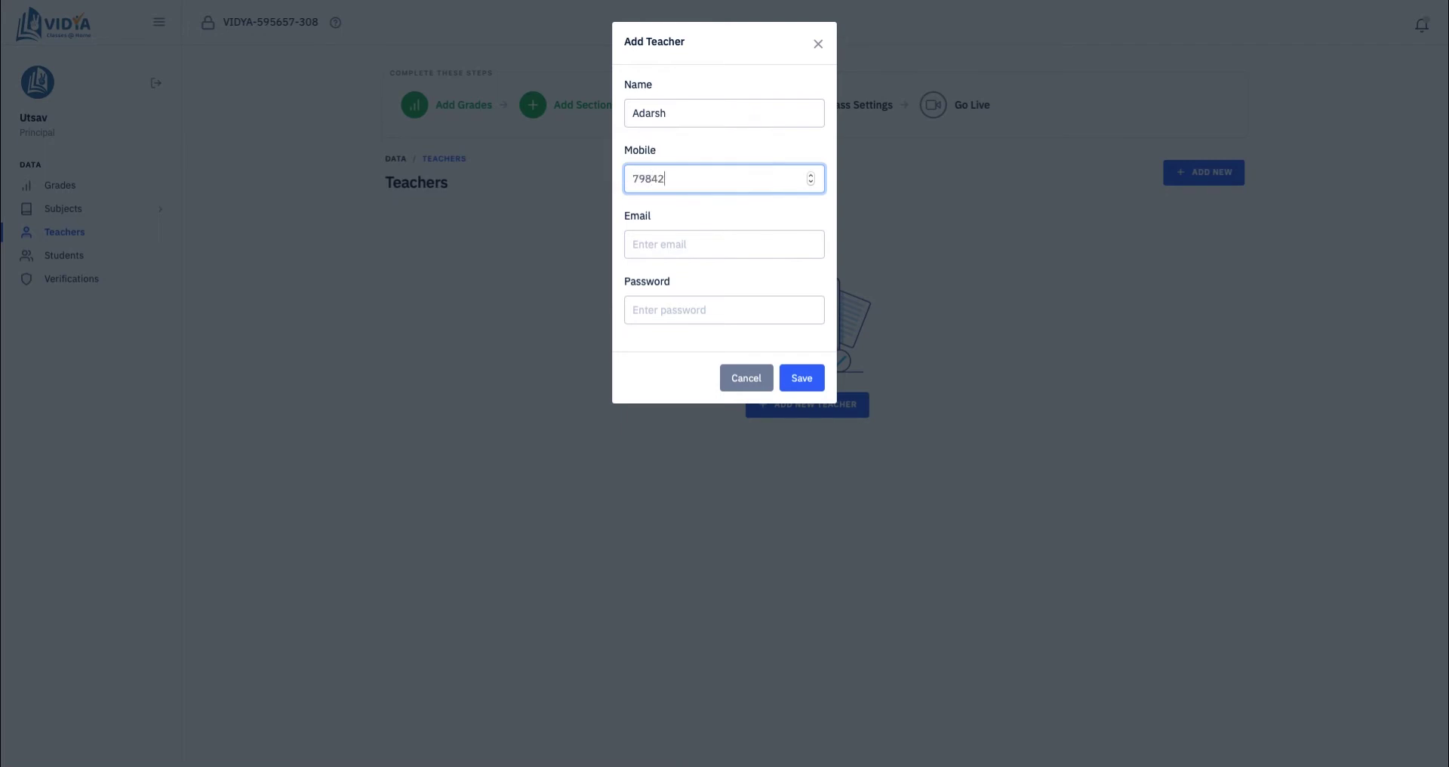
# Step: Fill in the teacher's e-mail address and a new password, then save the teacher
pyautogui.click(717, 244)
pyautogui.write('ada')
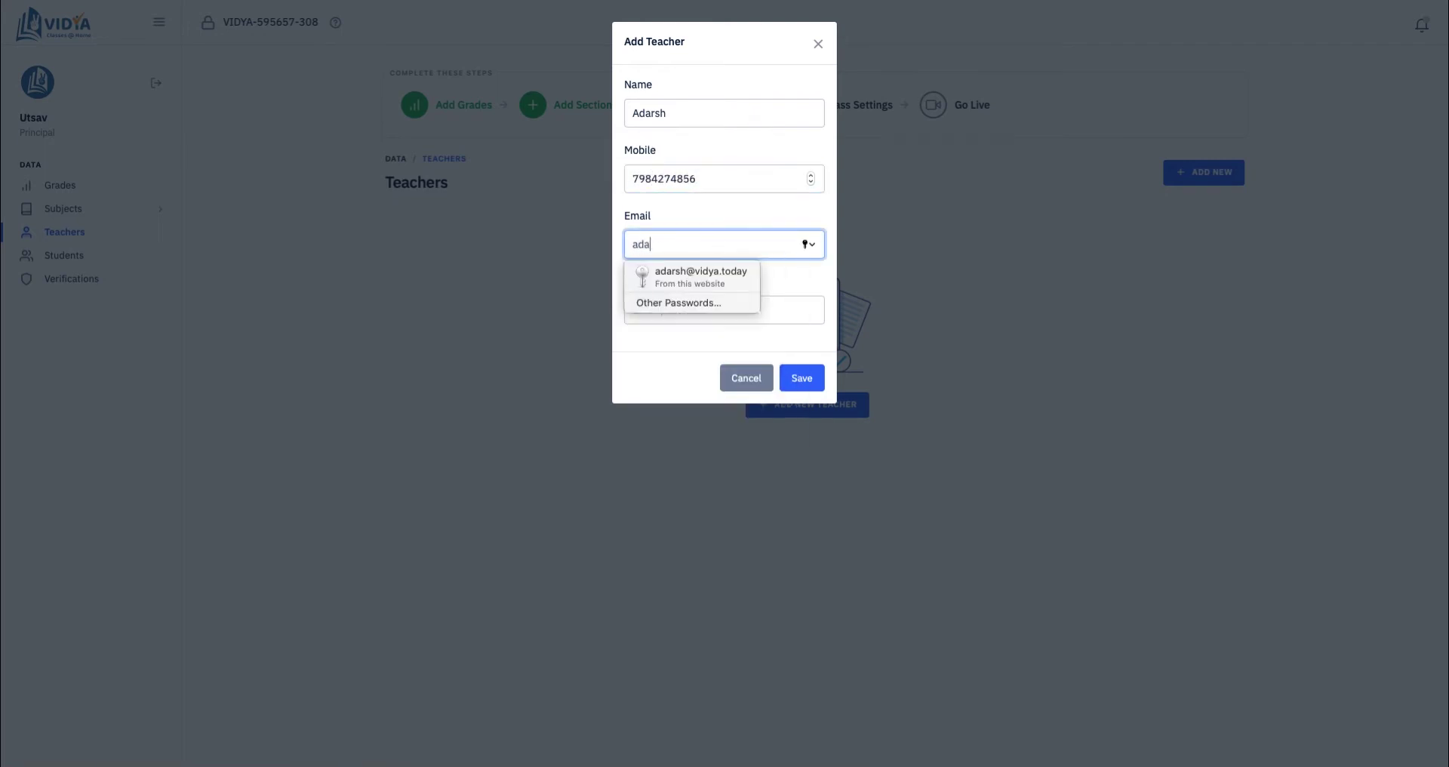
pyautogui.write('rsh')
pyautogui.click(705, 273)
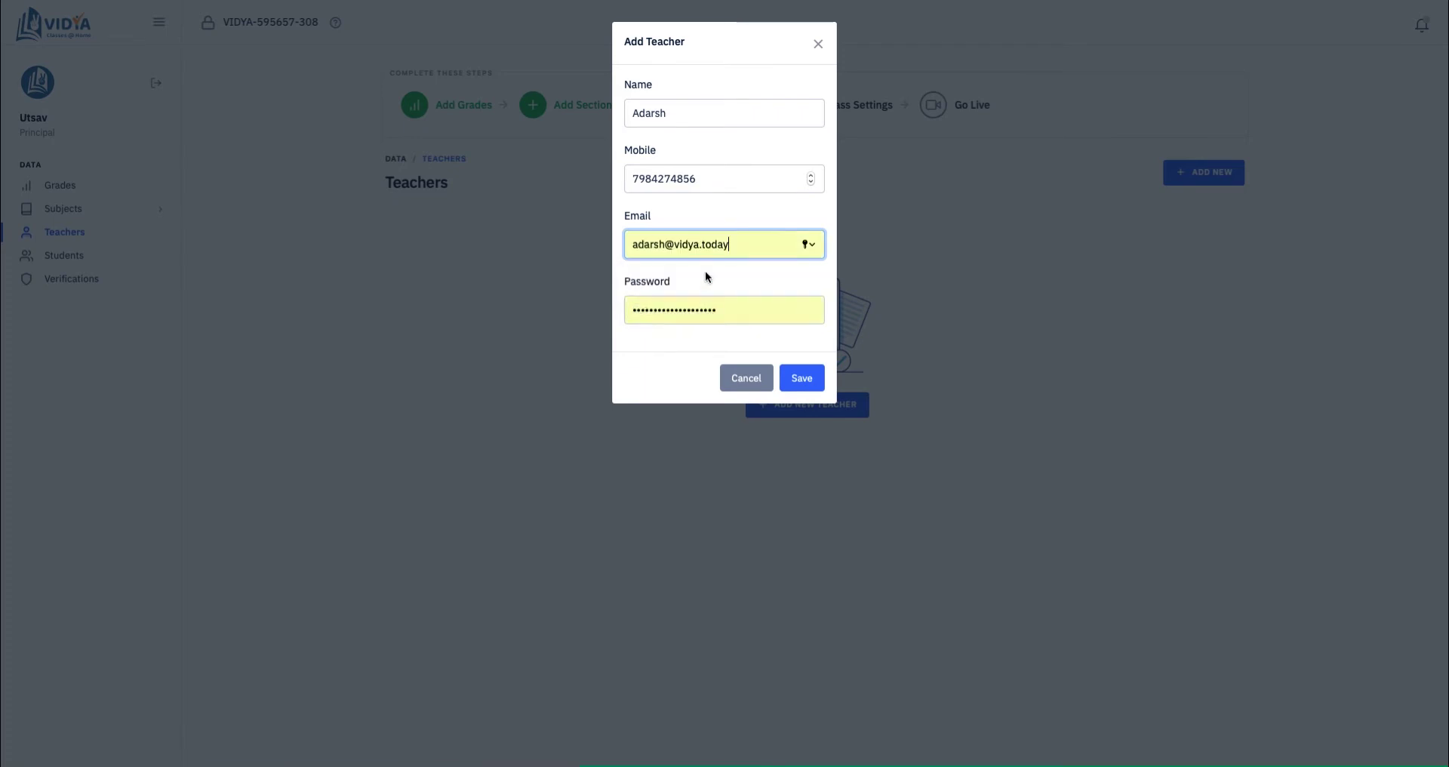
pyautogui.press('BackSpace')
pyautogui.write('12345')
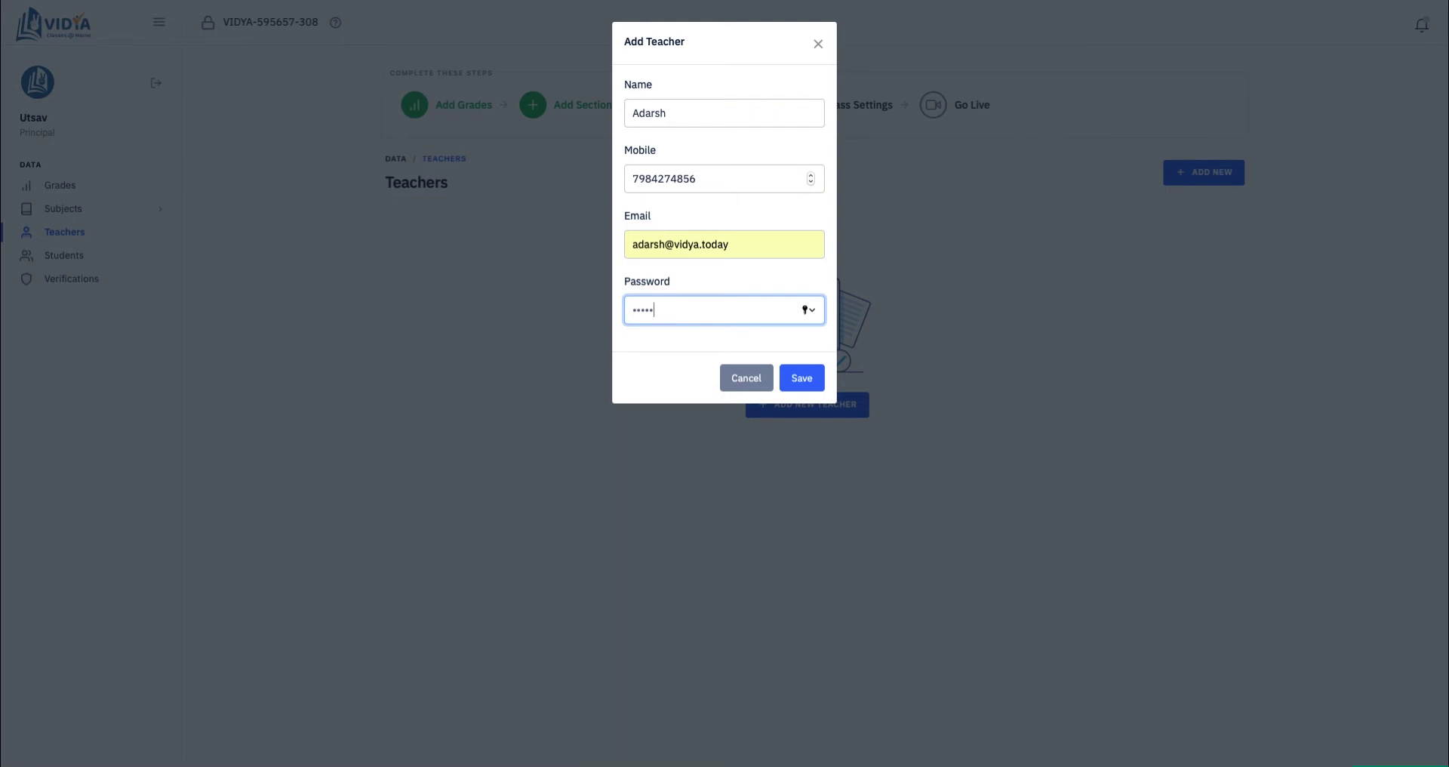
pyautogui.hotkey('ctrl', 'a')
pyautogui.press('BackSpace')
pyautogui.write('•••••••••')
pyautogui.click(805, 377)
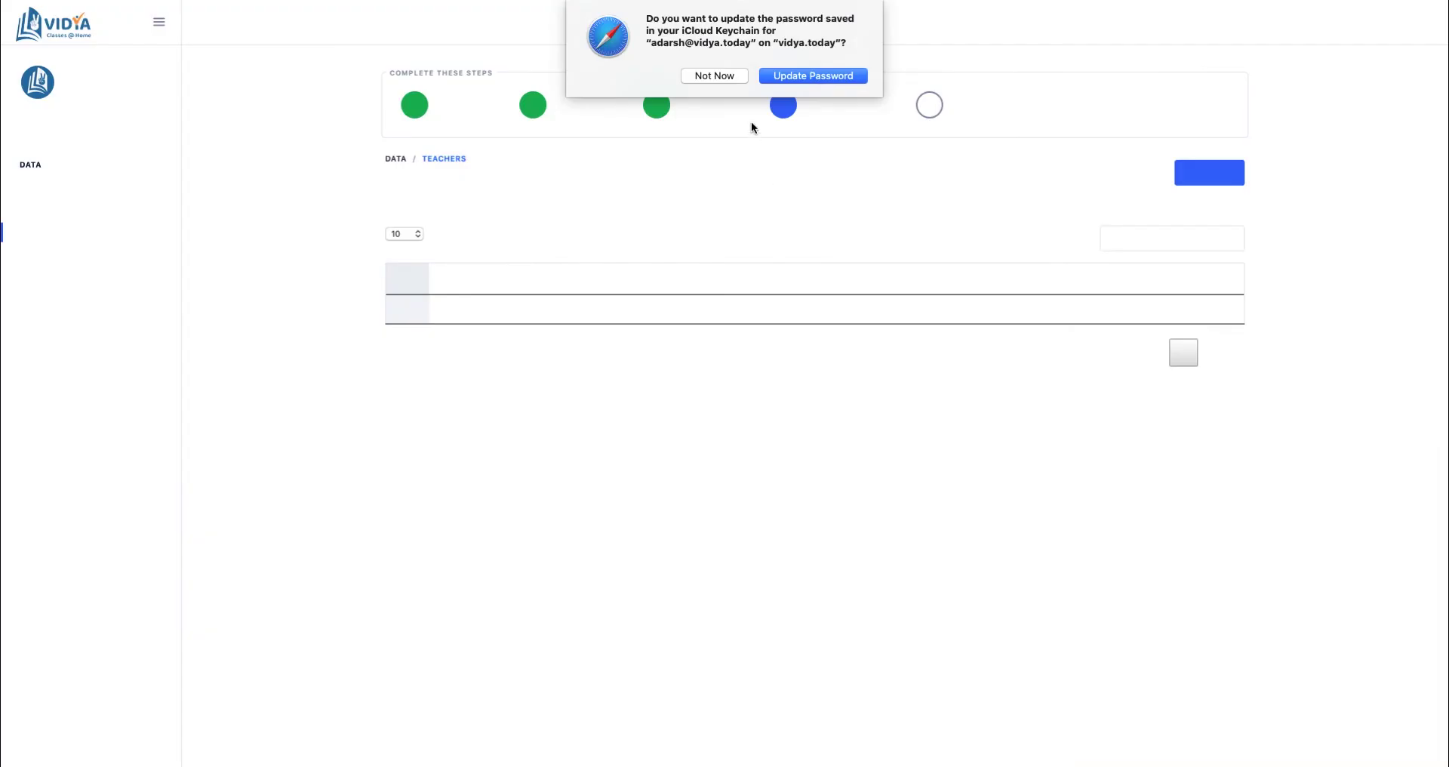
# Step: Decline the browser's password-update offer, then open and cancel another Add Teacher form
pyautogui.click(734, 75)
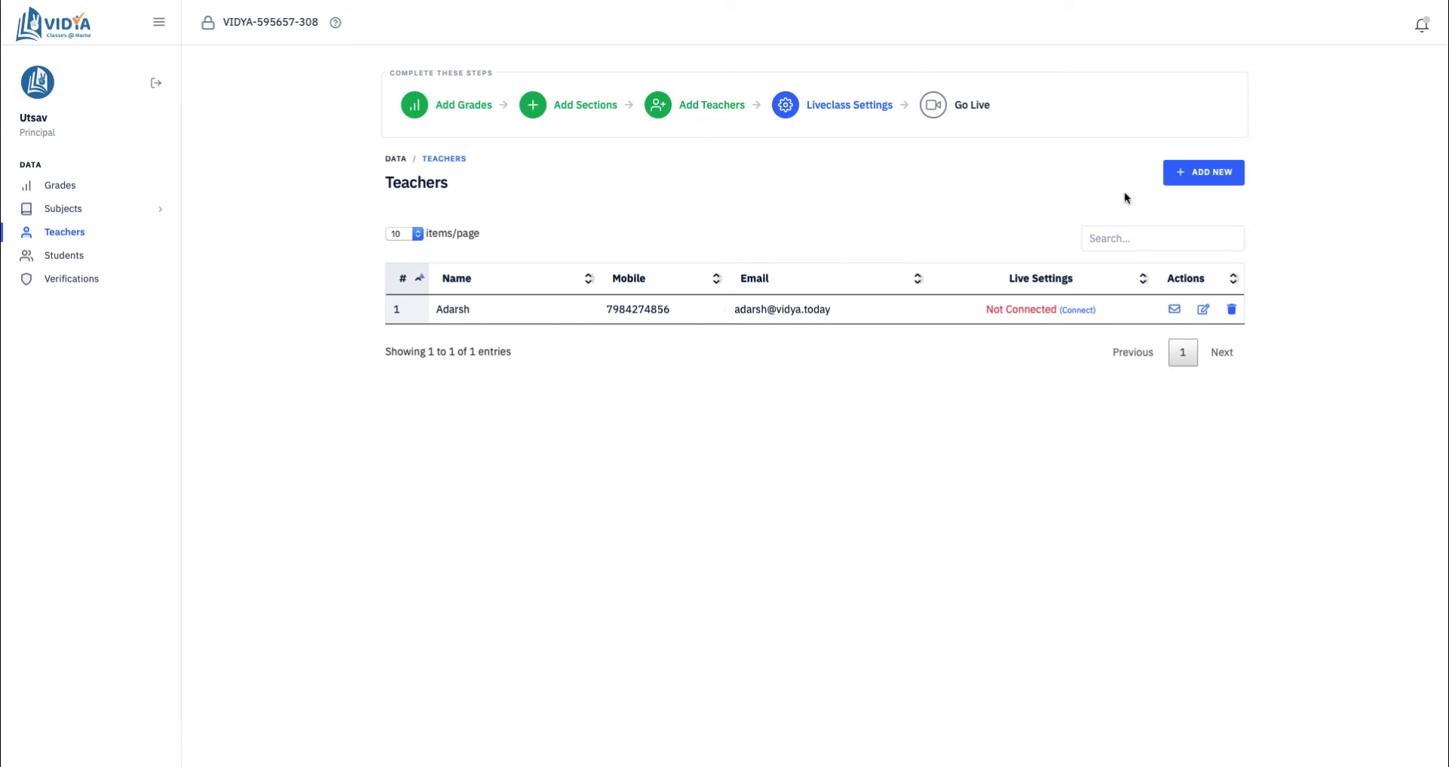
pyautogui.click(1206, 181)
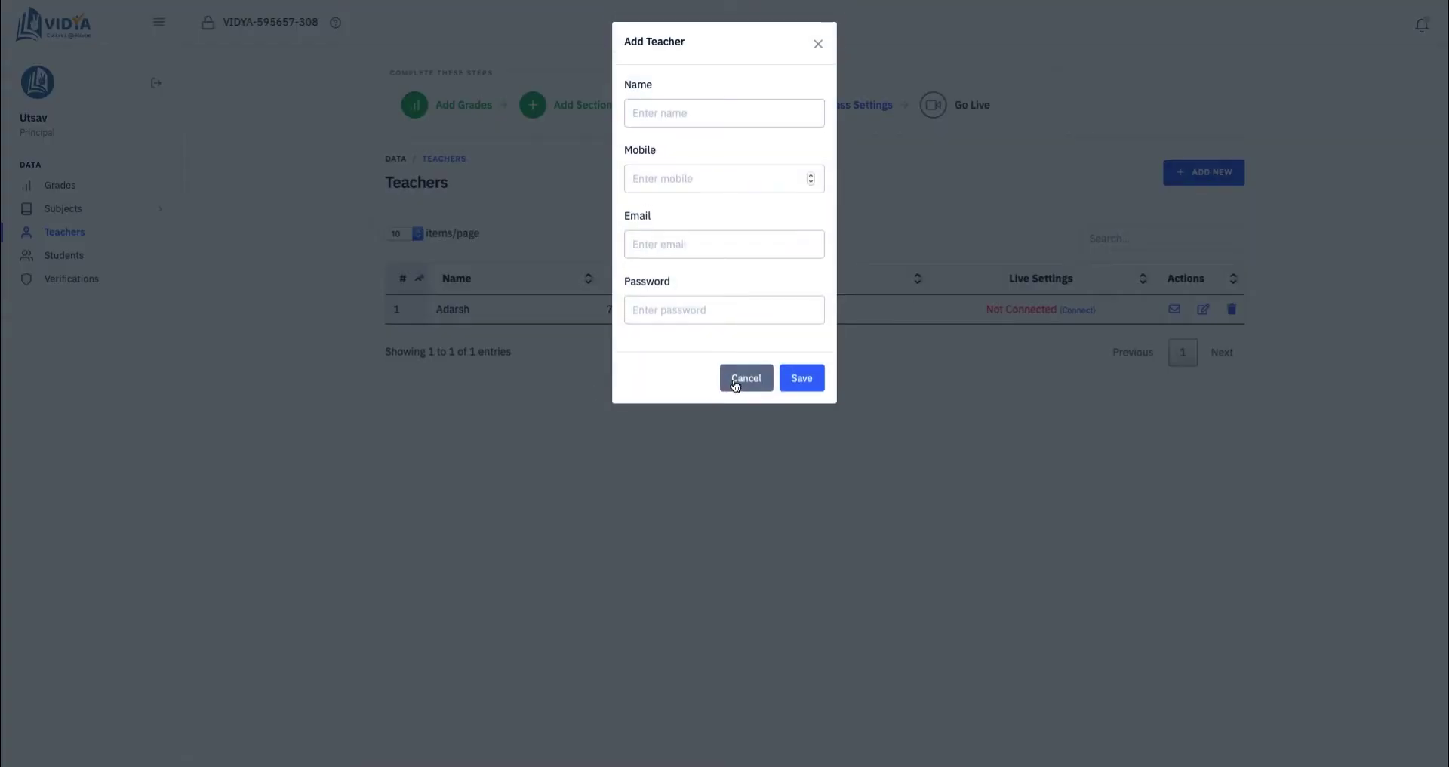
pyautogui.click(735, 381)
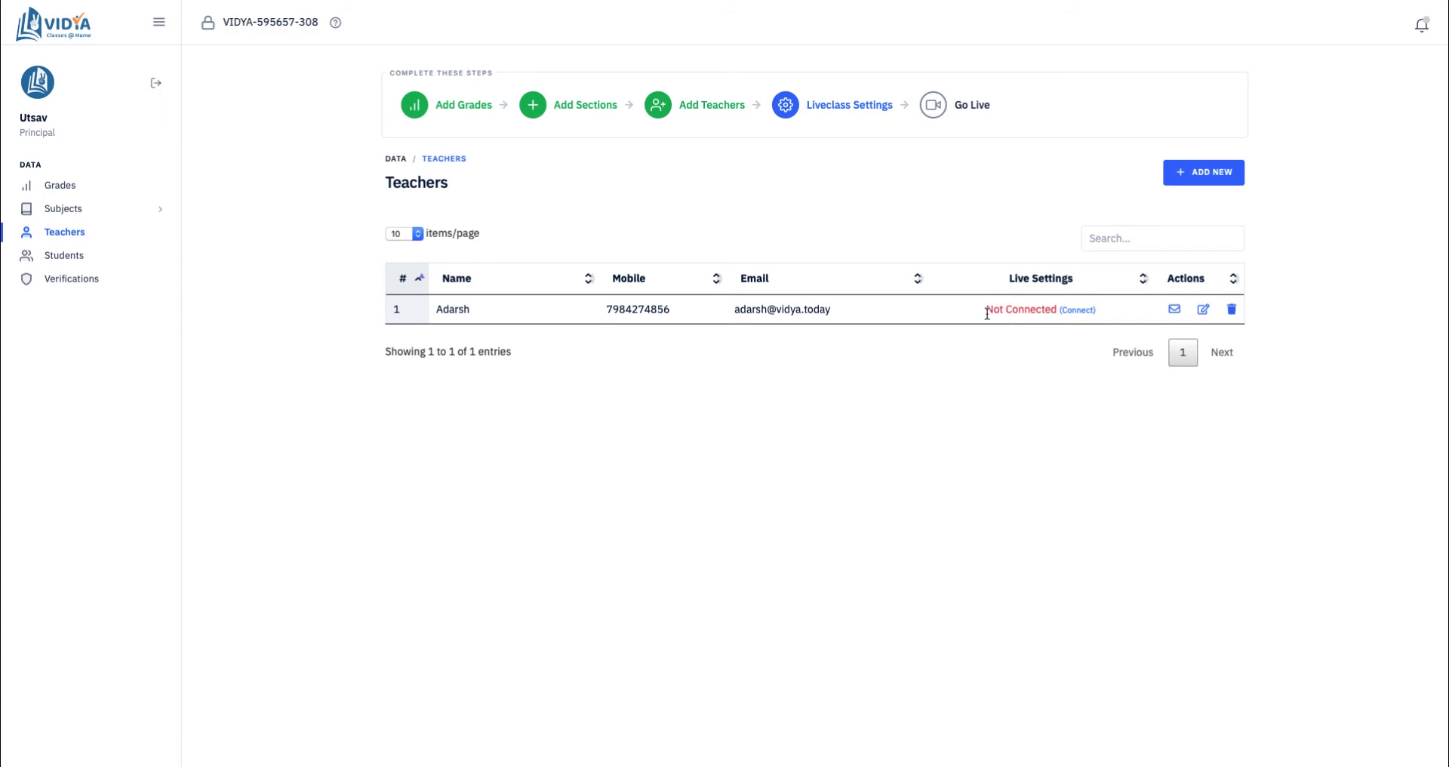
pyautogui.moveTo(986, 312); pyautogui.dragTo(1058, 307)
pyautogui.click(1064, 311)
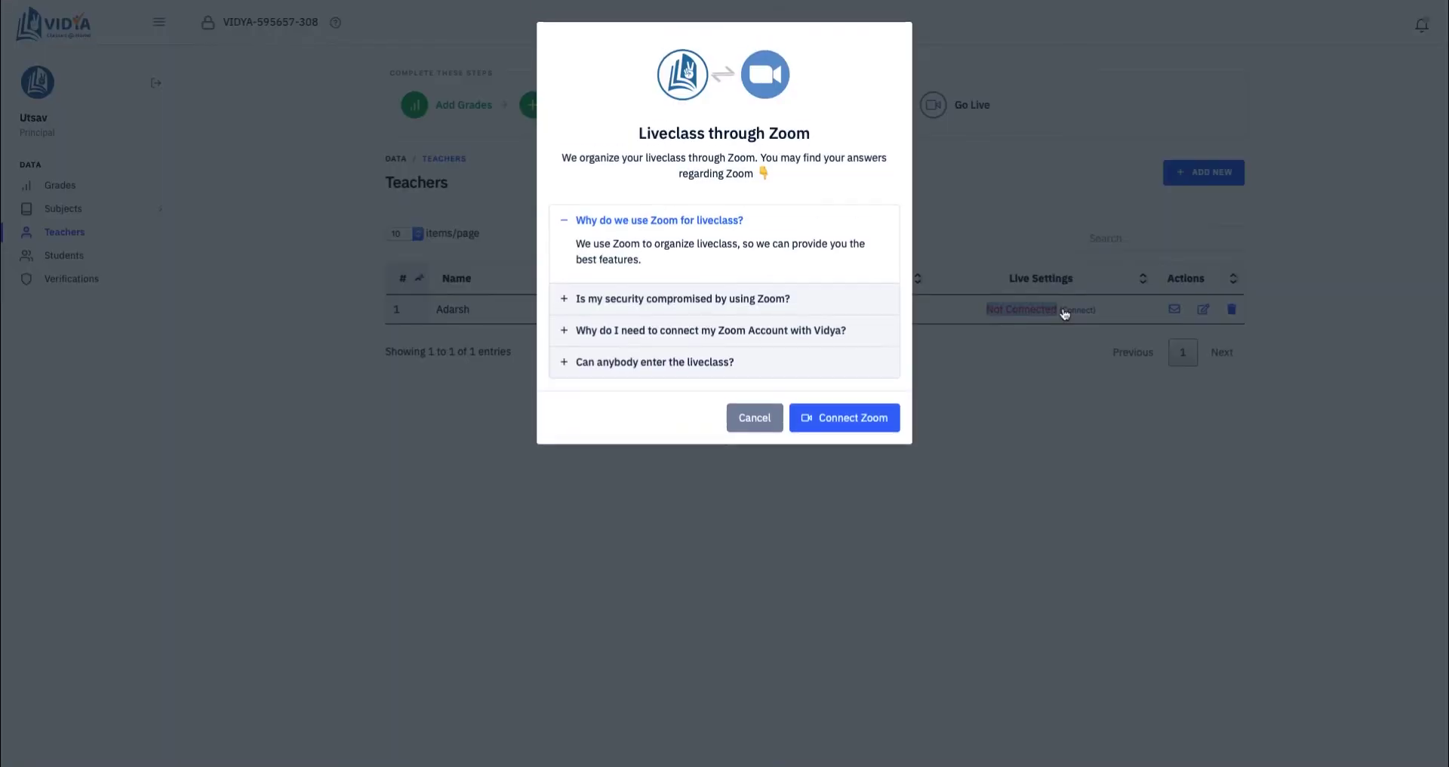
pyautogui.click(800, 415)
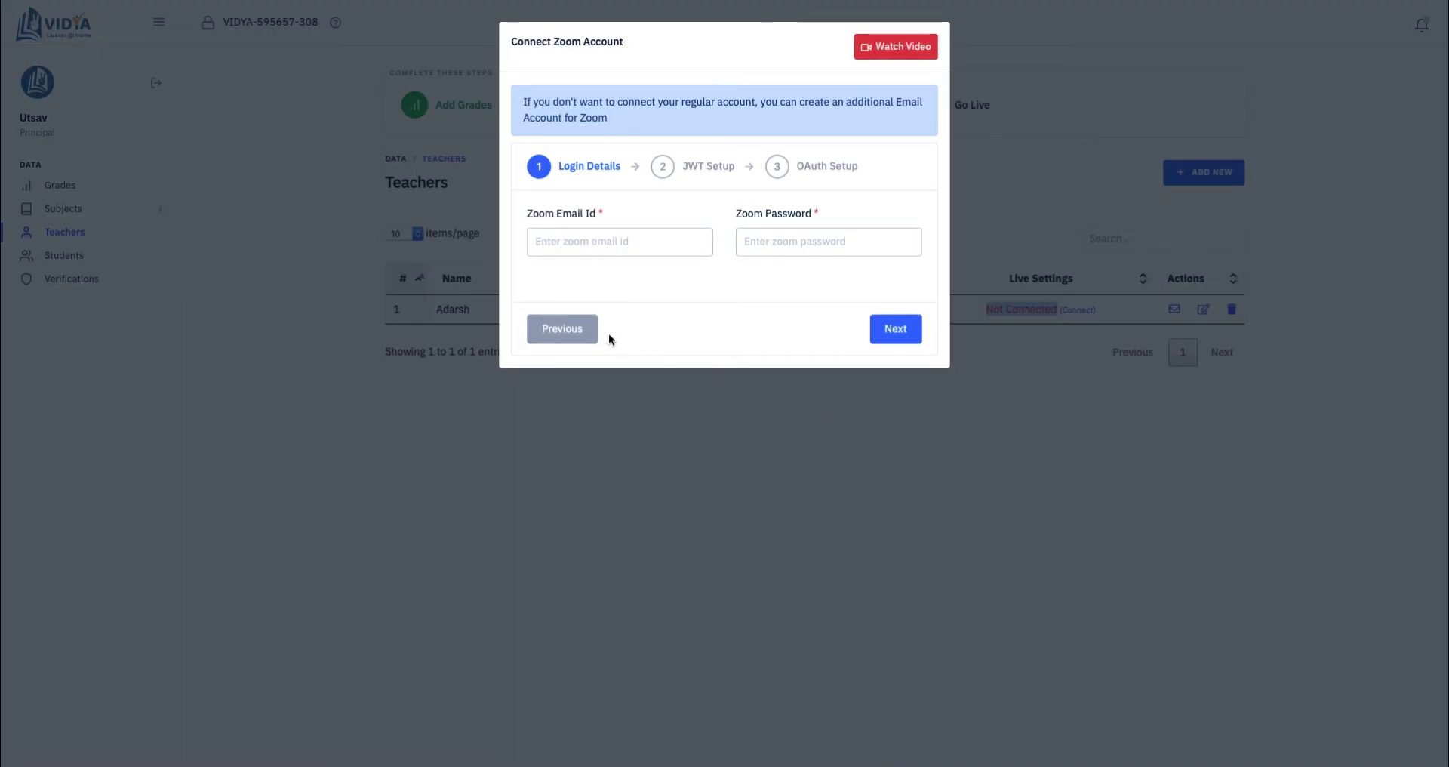
pyautogui.click(570, 330)
pyautogui.click(590, 377)
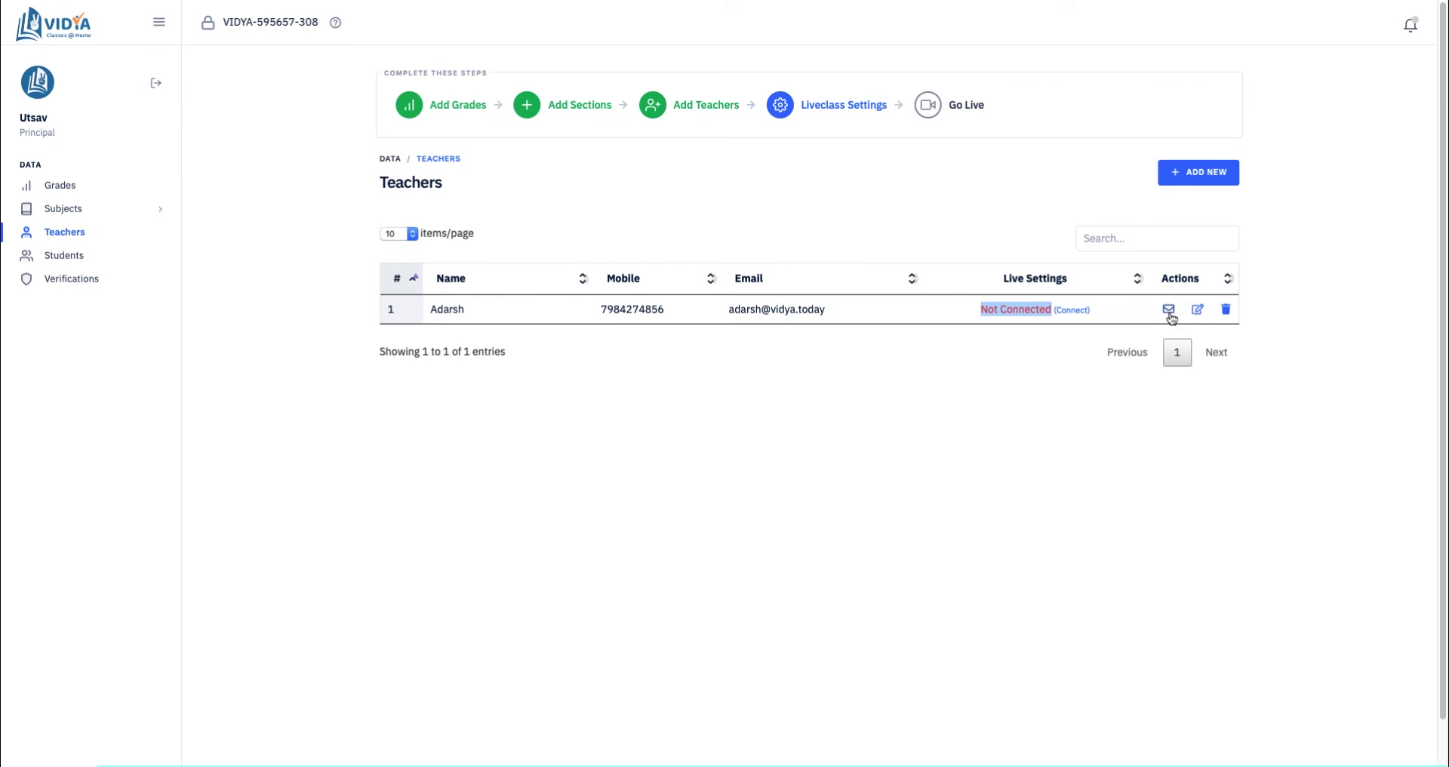
# Step: Email the teacher a login invitation, dismiss the success alert, and go to Students
pyautogui.click(1170, 313)
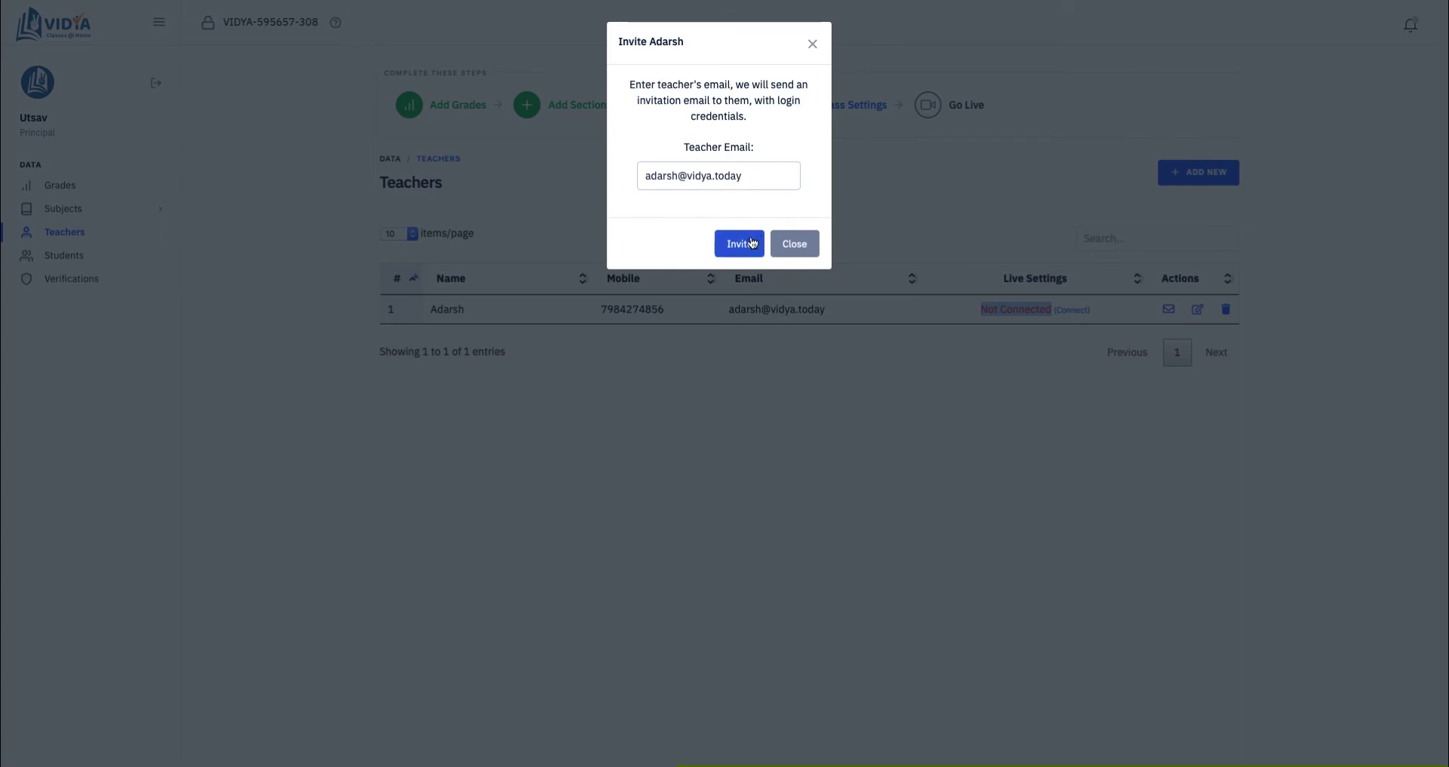
pyautogui.click(749, 243)
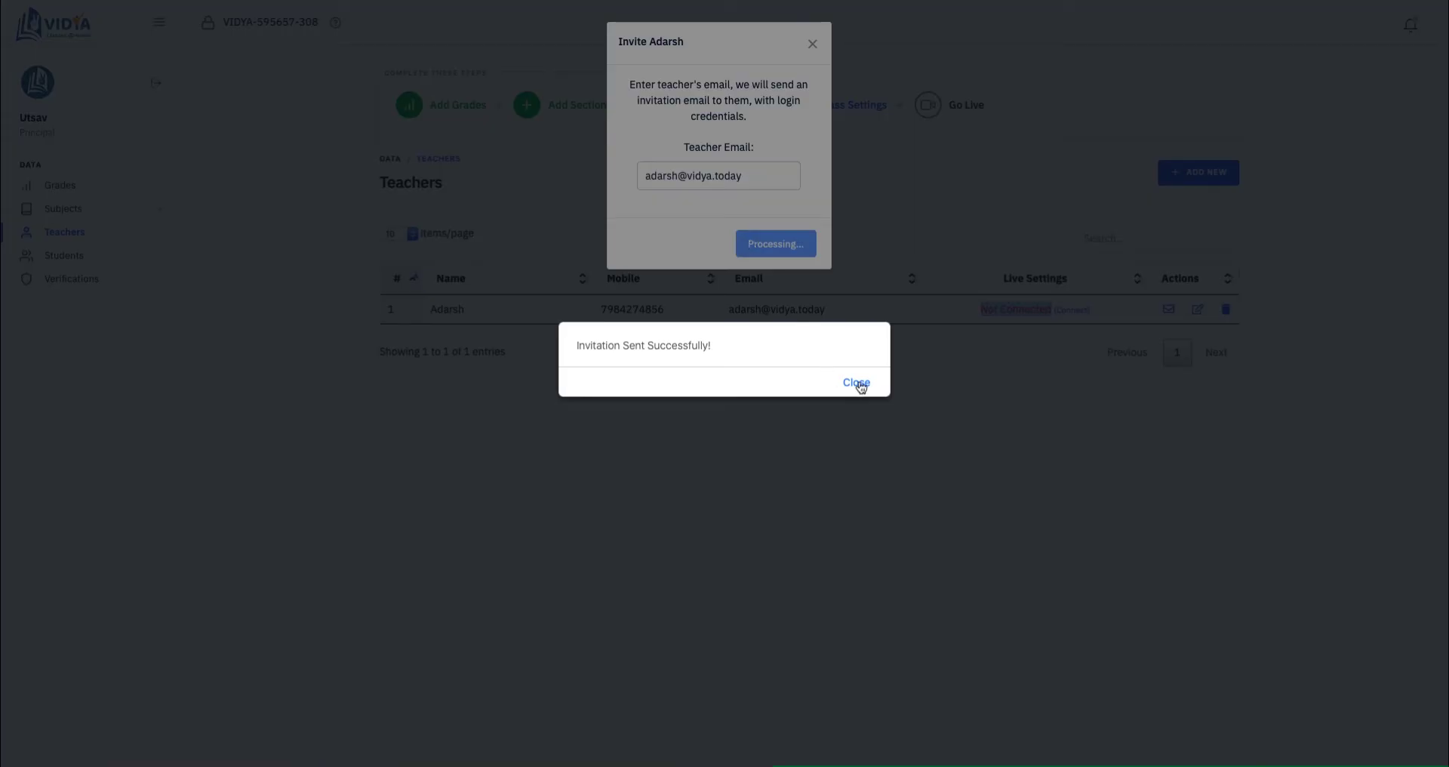
pyautogui.click(860, 384)
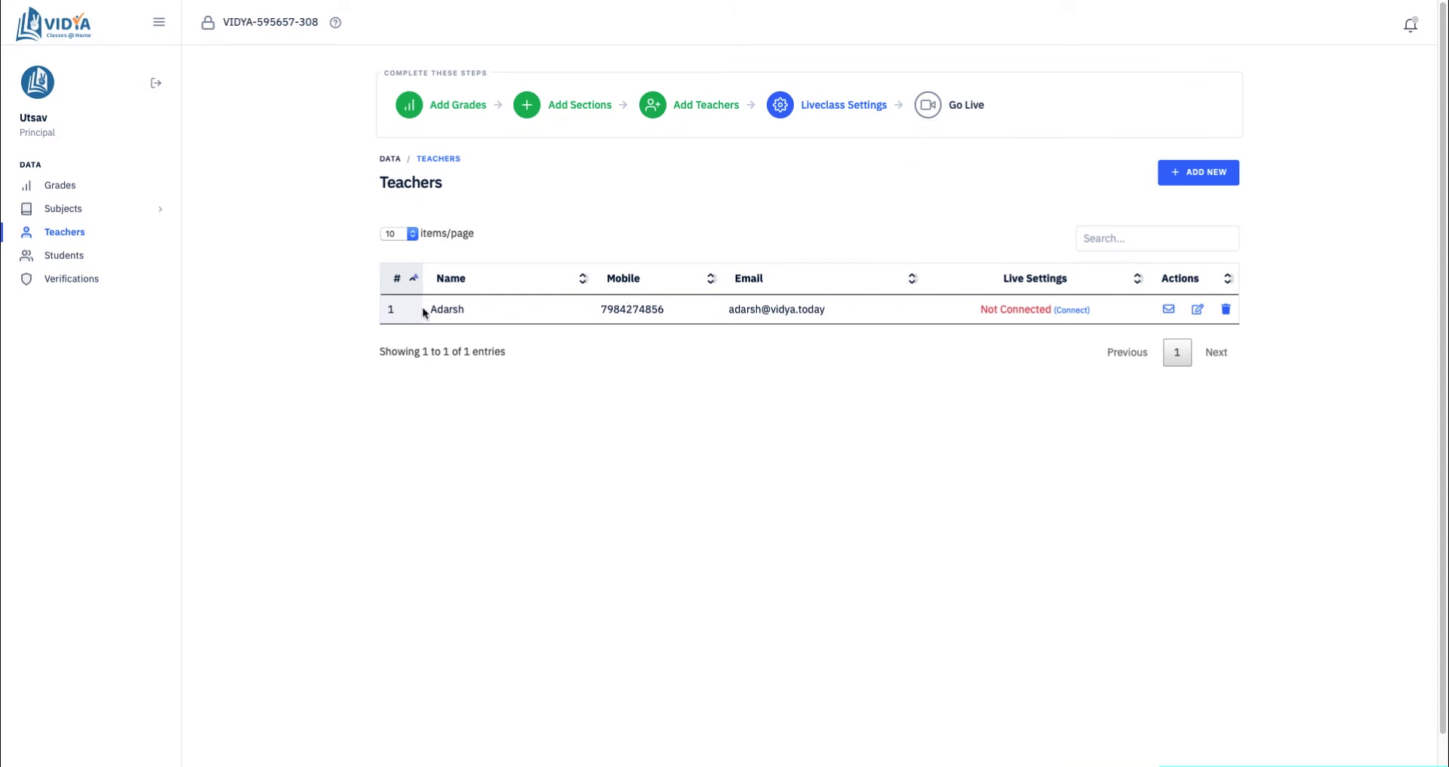
pyautogui.click(84, 257)
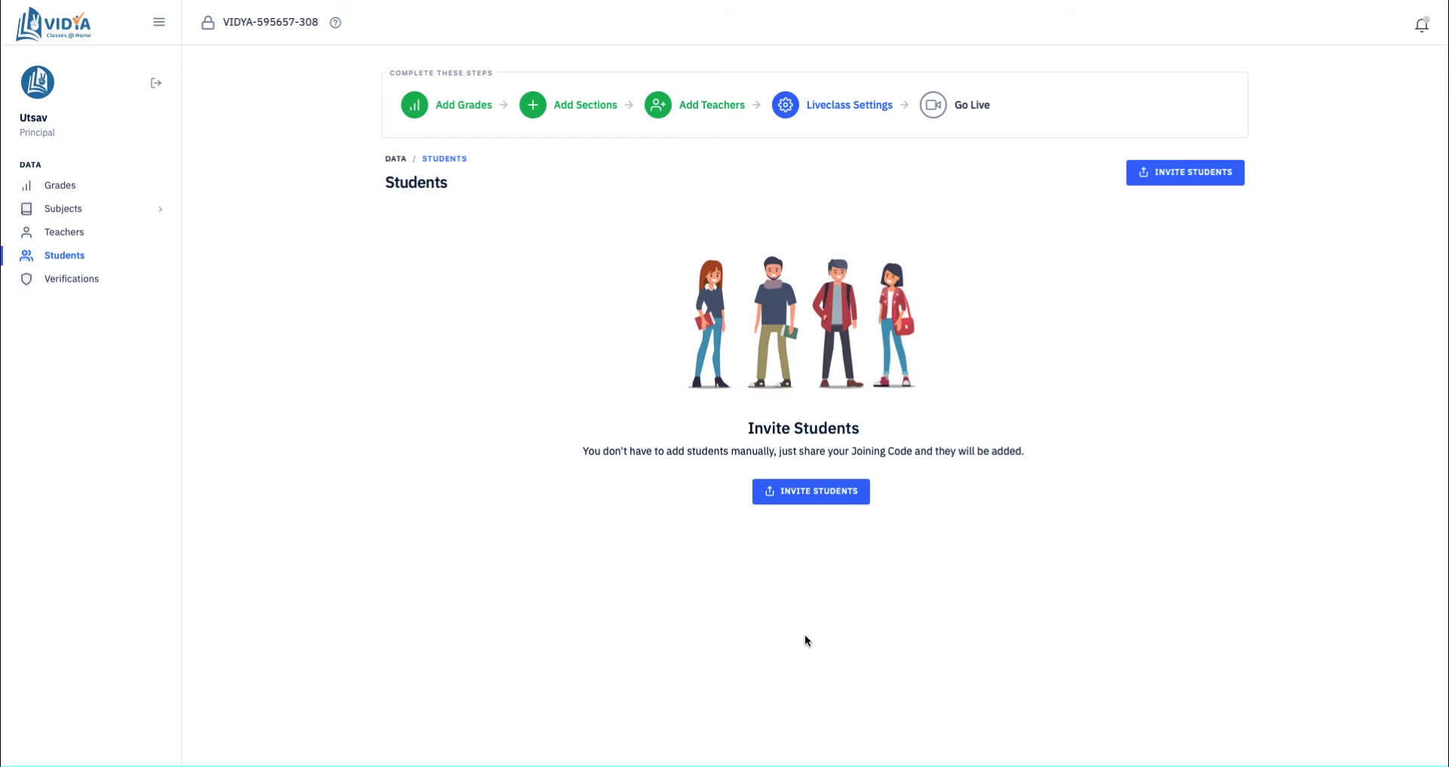
# Step: Show the Invite Students message with the joining code and link for WhatsApp
pyautogui.click(809, 498)
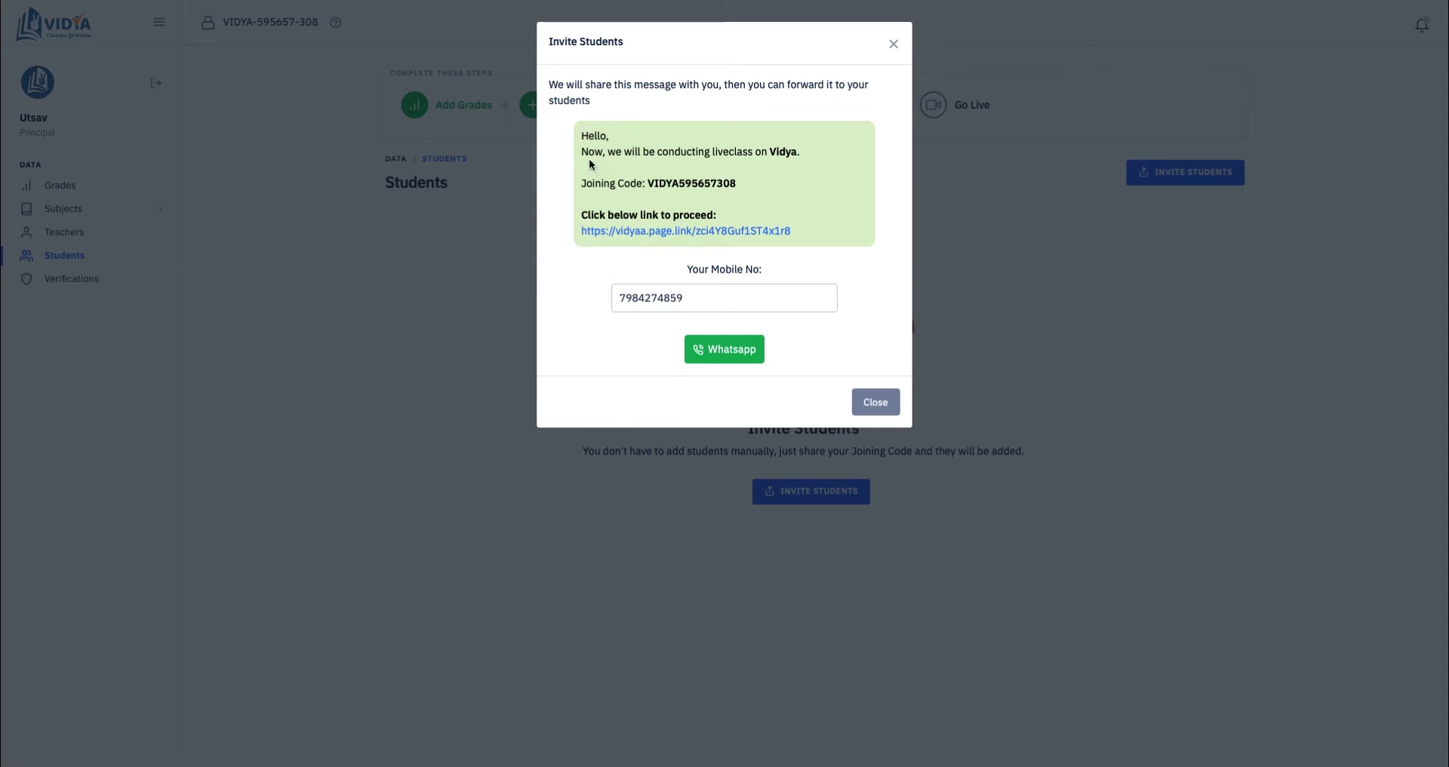
pyautogui.click(893, 408)
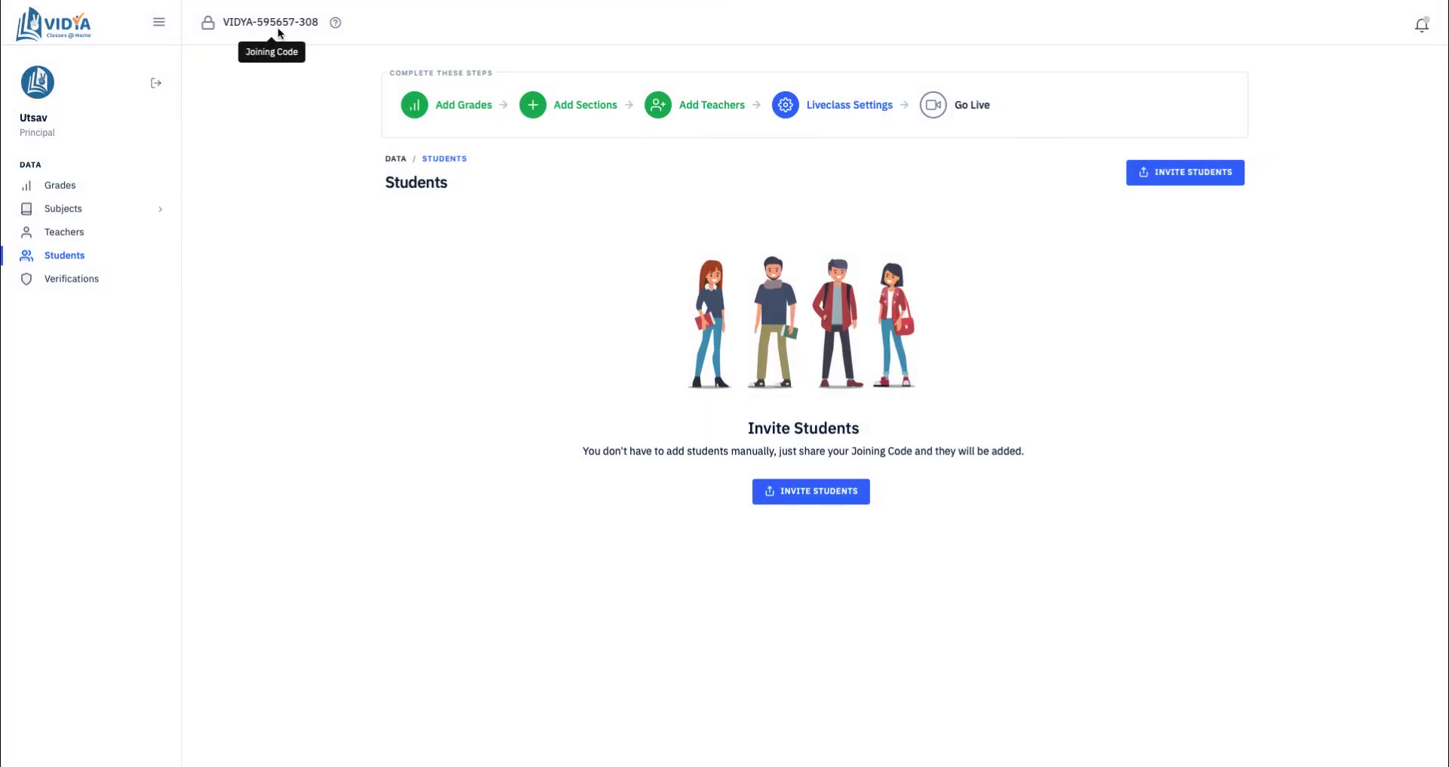
pyautogui.click(818, 505)
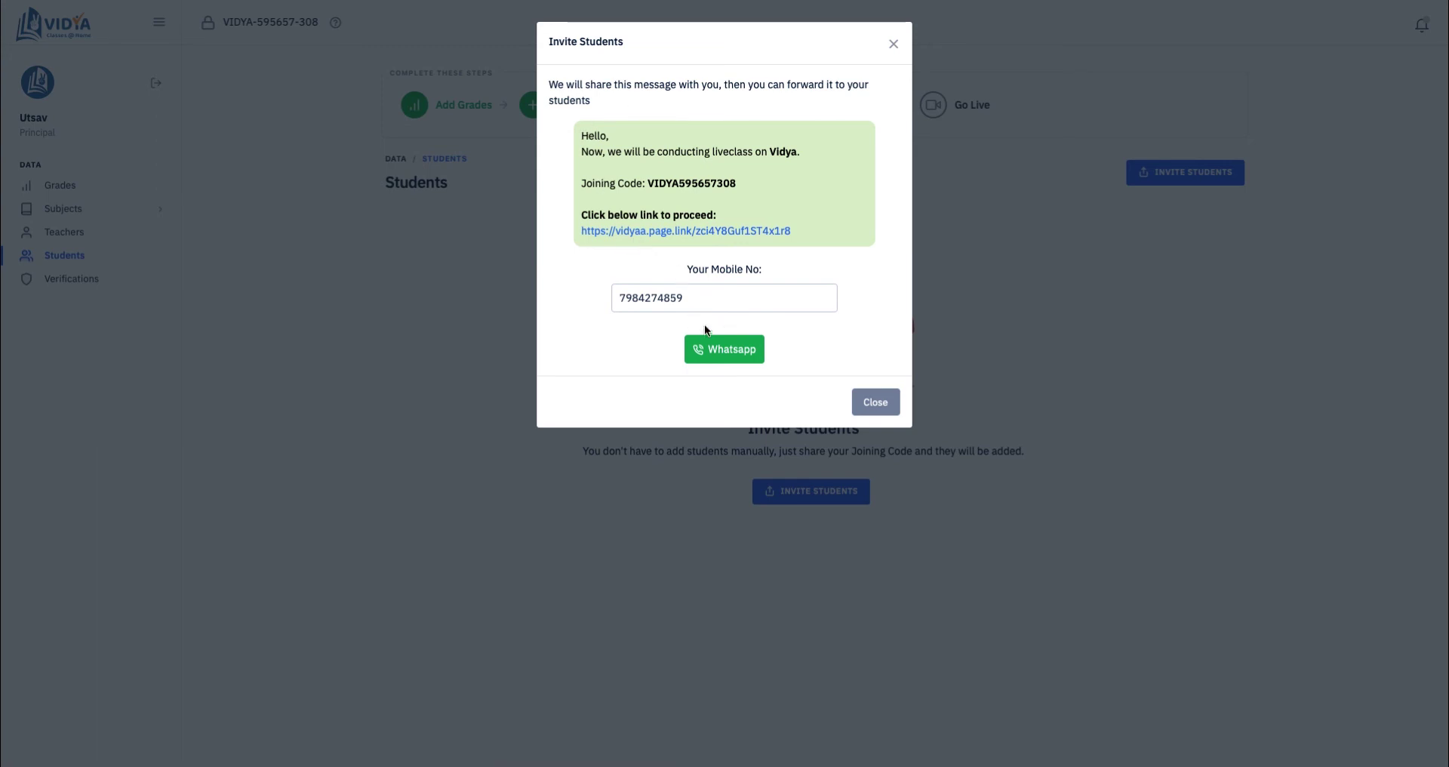
# Step: Replace the invitation's mobile number with a different 10-digit number and close the dialog
pyautogui.doubleClick(716, 292)
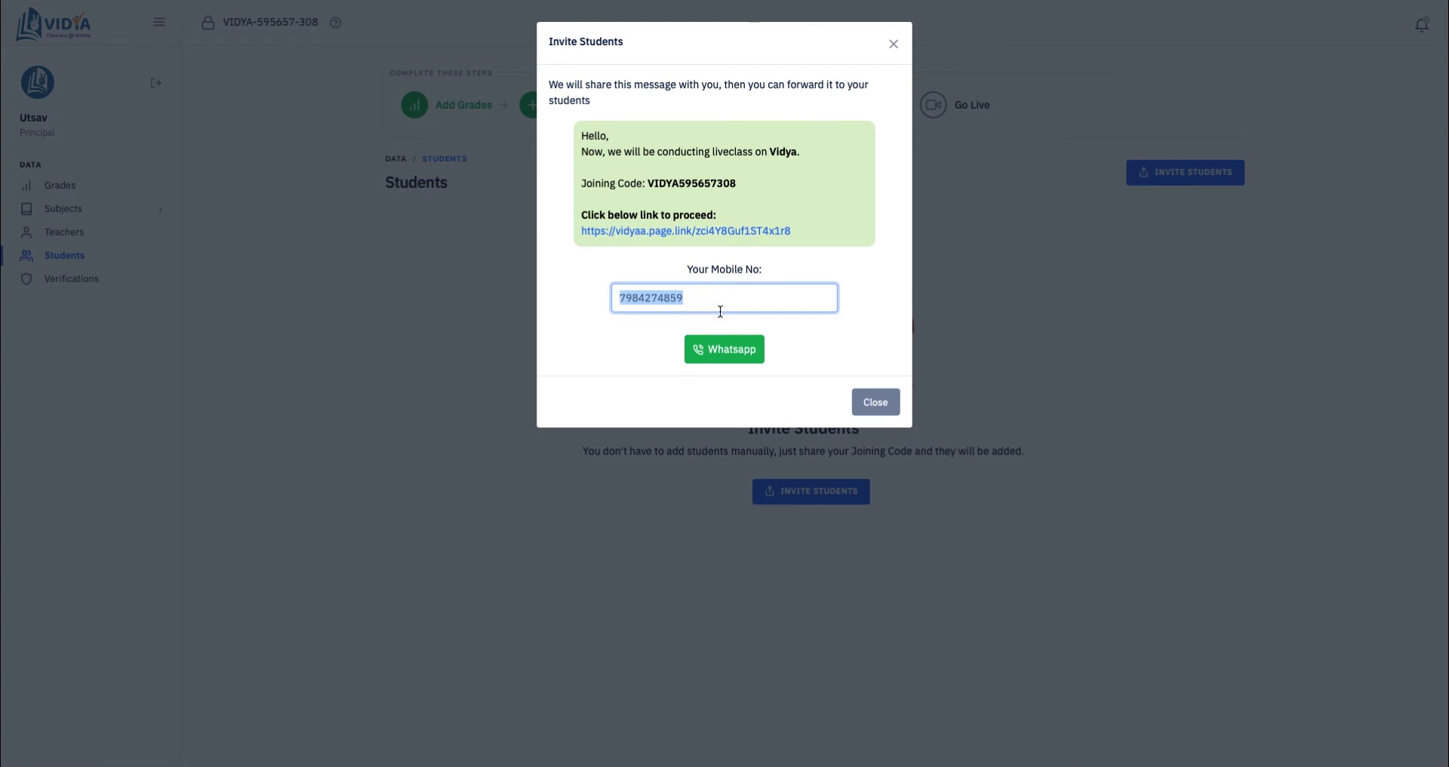
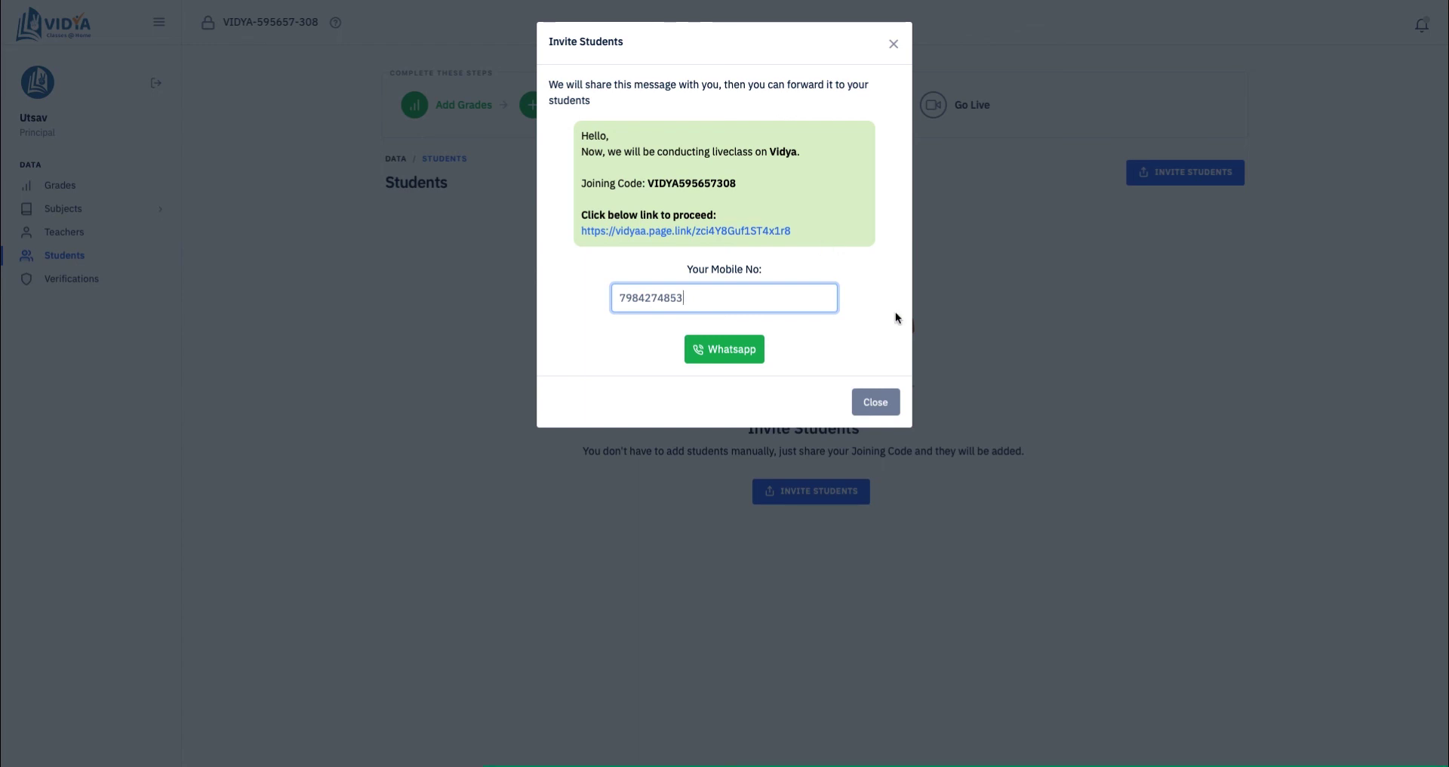
pyautogui.click(897, 406)
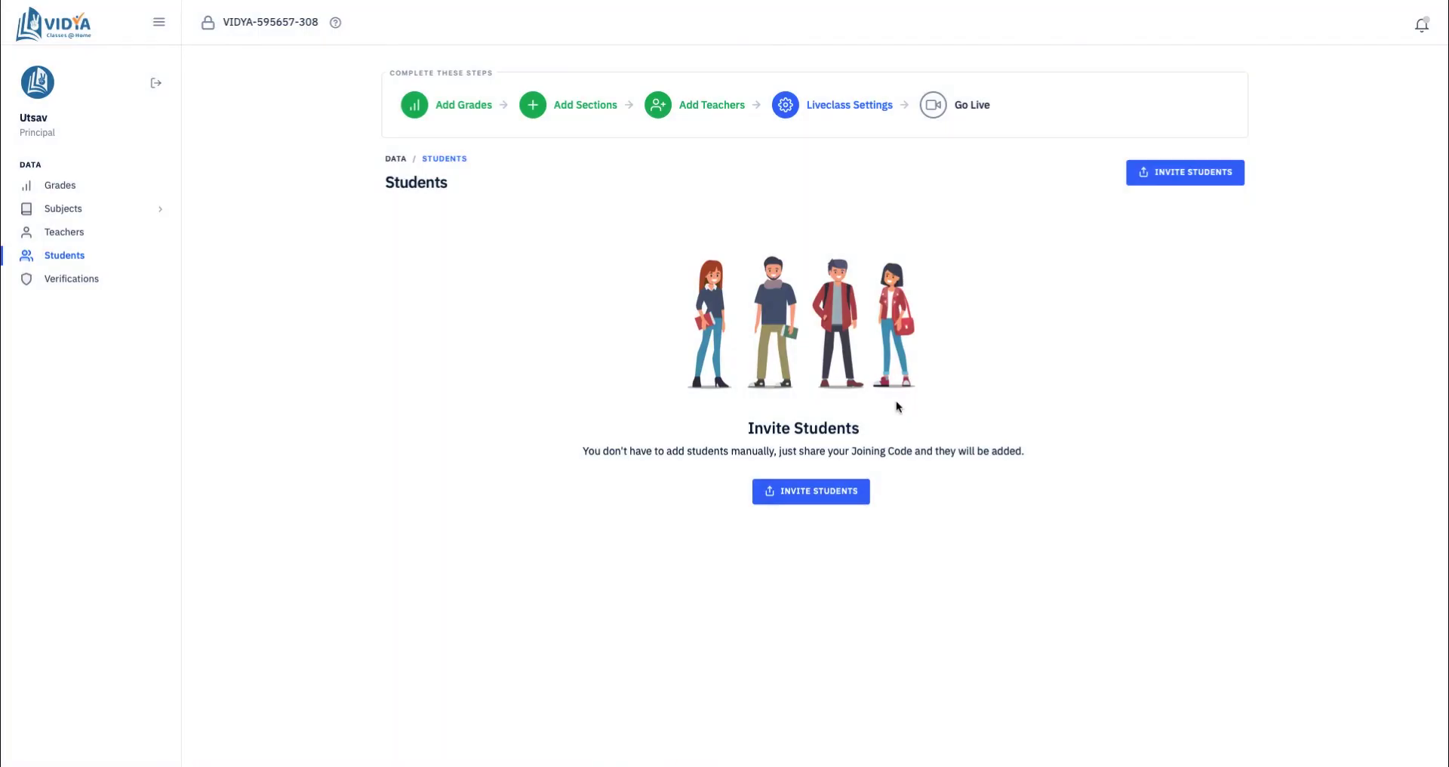
# Step: Go to the Verifications page, which lists no pending verifications
pyautogui.click(45, 285)
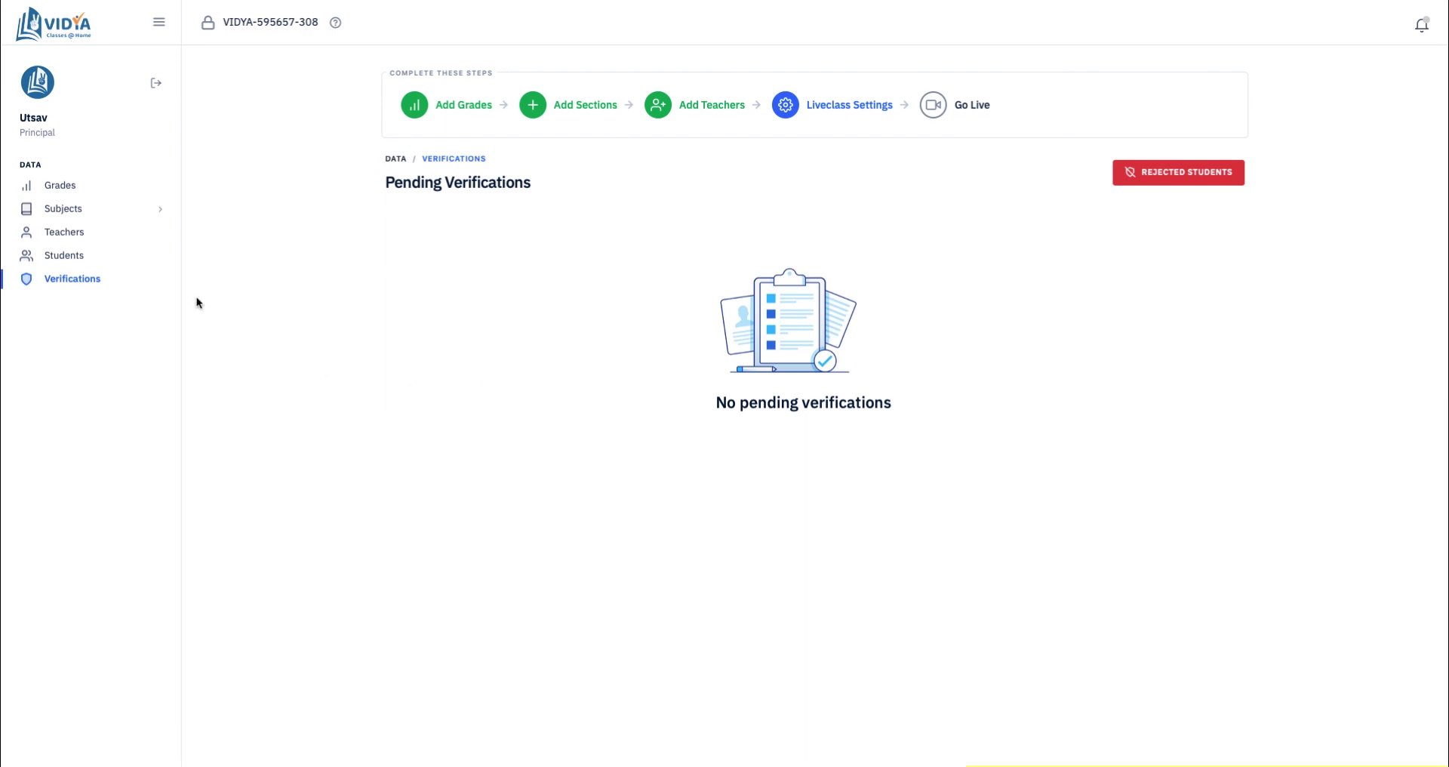
pyautogui.click(58, 258)
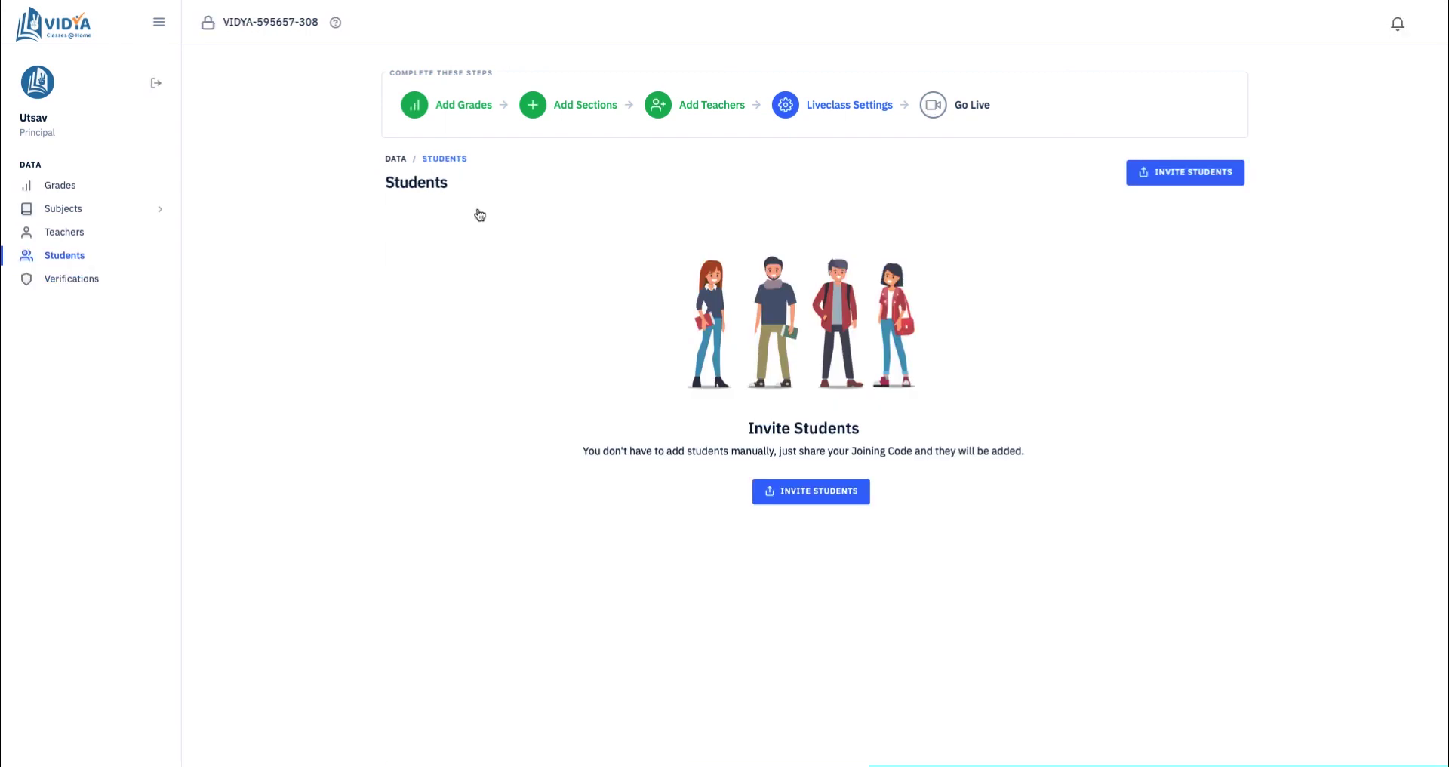
pyautogui.hotkey('alt', 'Left')
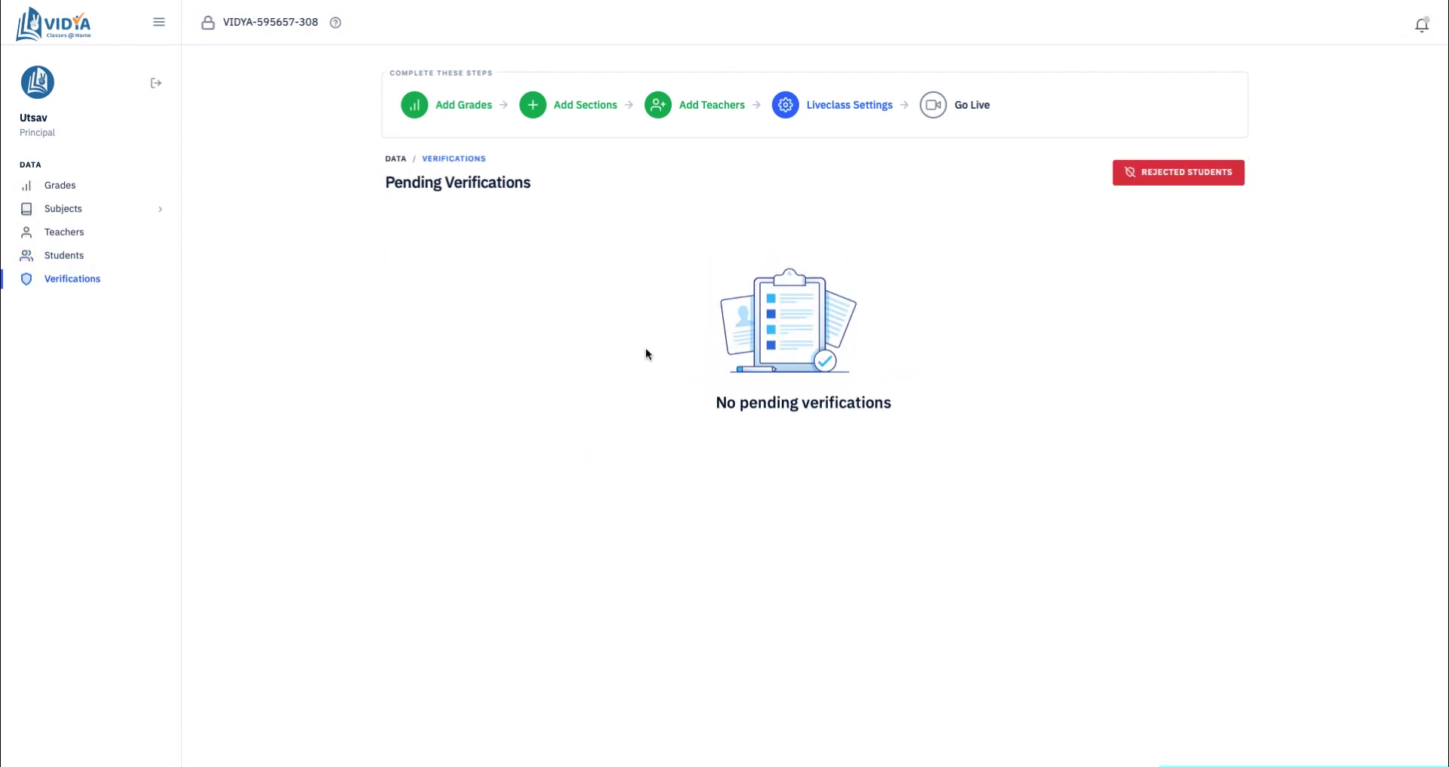